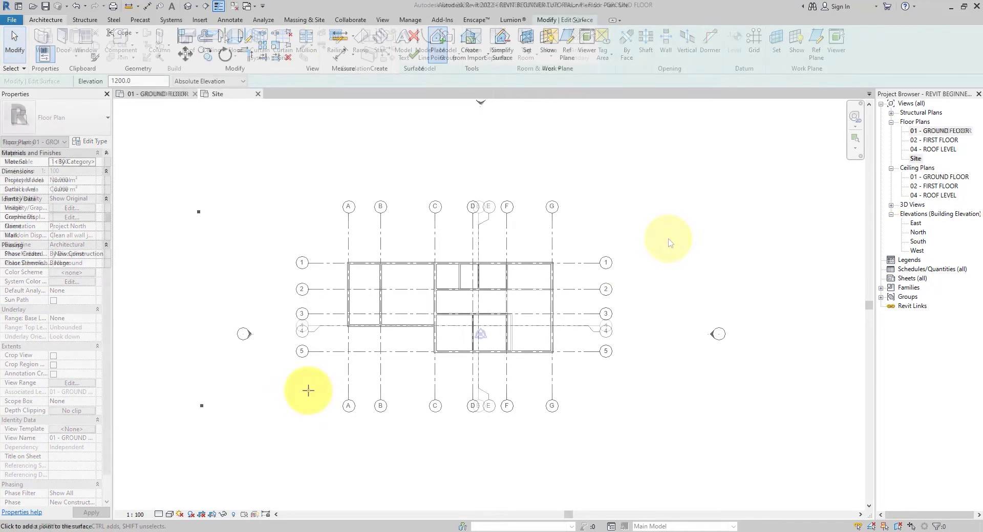
Step: Place site surface points, with two more at 500 elevation on the right
{"action": "left_click", "coordinate": [308, 391]}
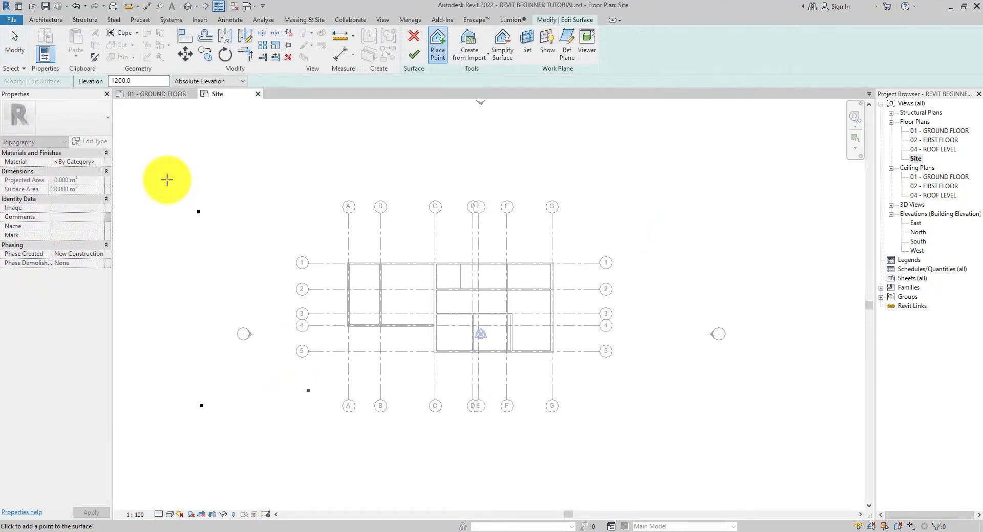
{"action": "left_click", "coordinate": [286, 212]}
{"action": "left_click", "coordinate": [285, 406]}
{"action": "left_click_drag", "start_coordinate": [134, 81], "coordinate": [84, 81]}
{"action": "type", "text": "500"}
{"action": "left_click", "coordinate": [421, 212]}
{"action": "left_click", "coordinate": [423, 402]}
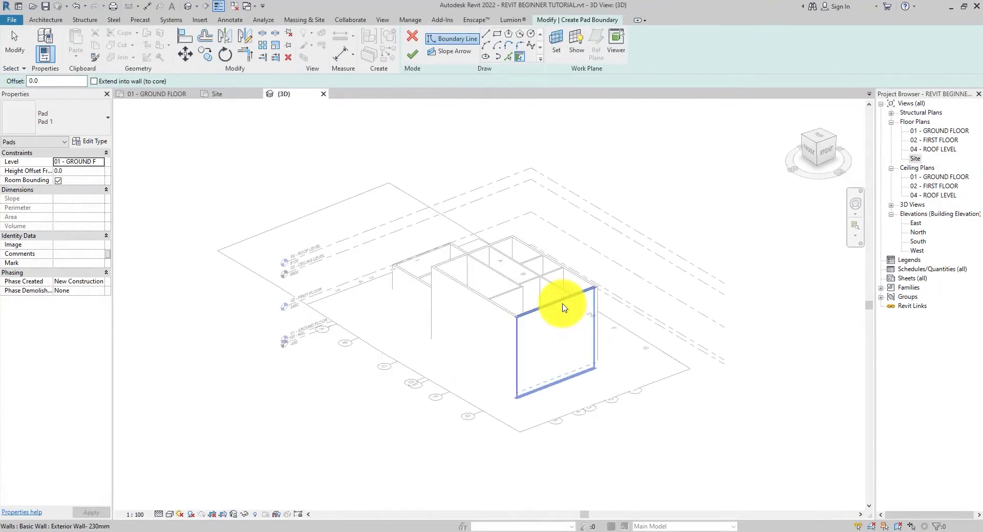
Step: Pick two connected wall chains as the pad boundary, then bring up the Site floor plan
{"action": "key", "text": "Tab"}
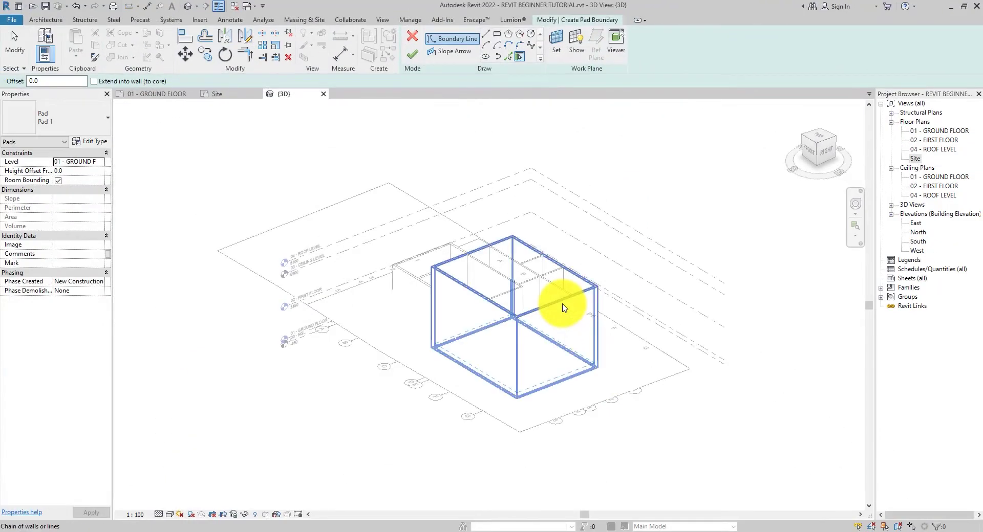
{"action": "left_click", "coordinate": [562, 307]}
{"action": "key", "text": "Tab"}
{"action": "left_click", "coordinate": [405, 283]}
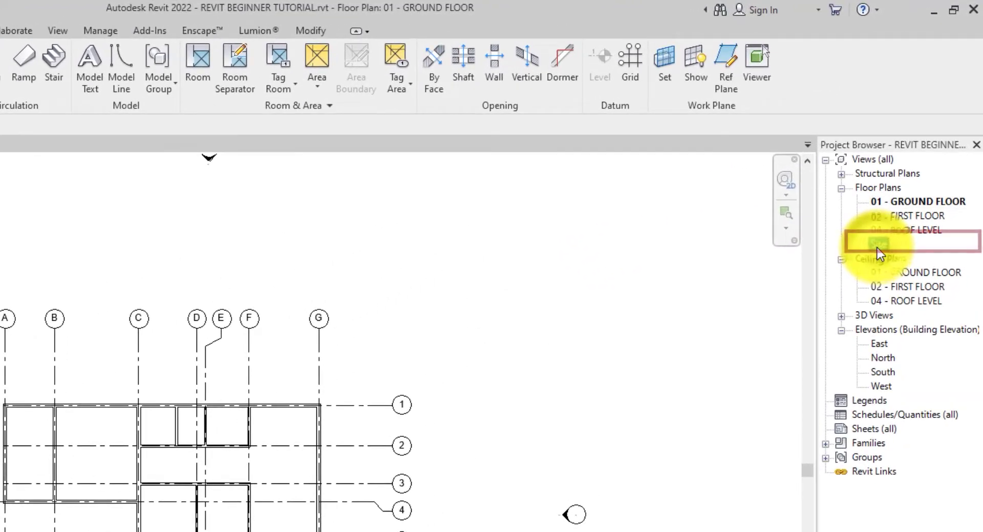
{"action": "double_click", "coordinate": [877, 245]}
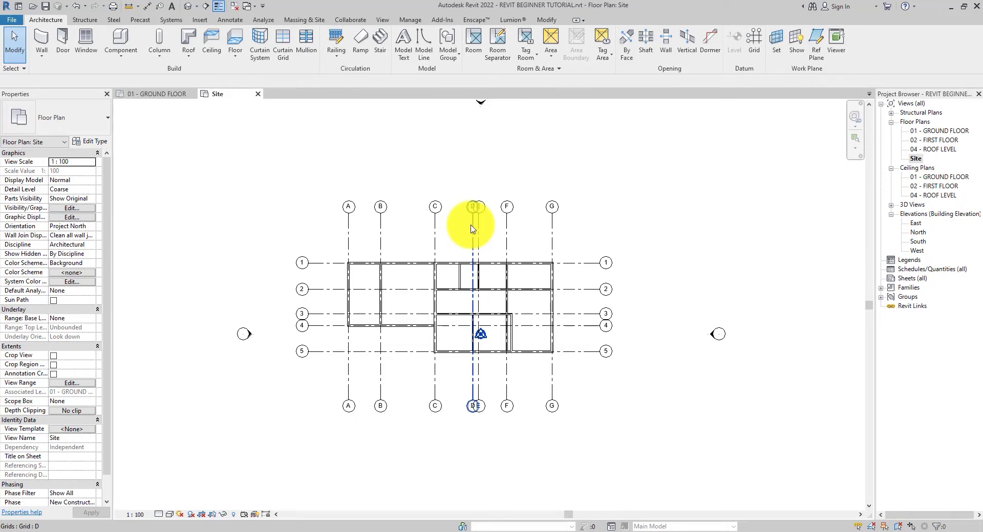
Step: Start a new toposurface from the Massing & Site tools
{"action": "left_click", "coordinate": [309, 19]}
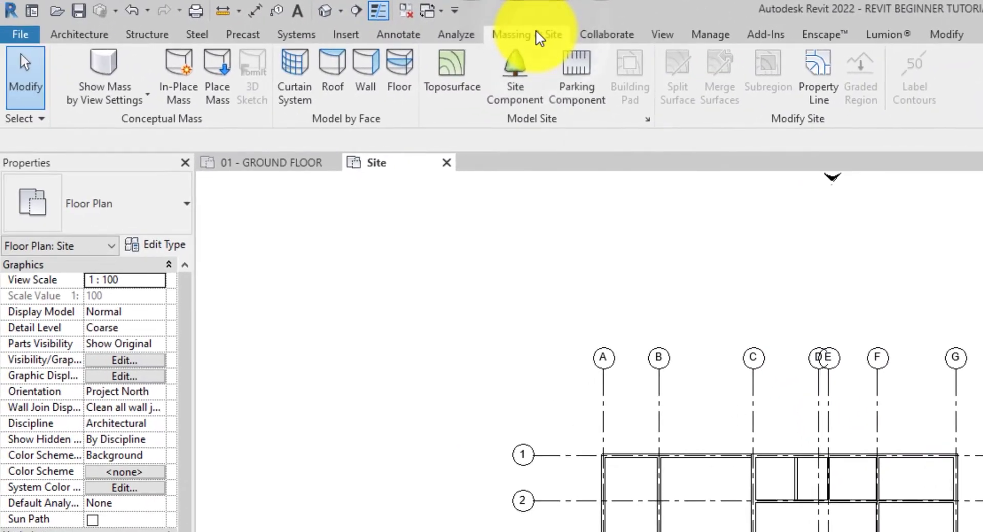
{"action": "left_click", "coordinate": [451, 86]}
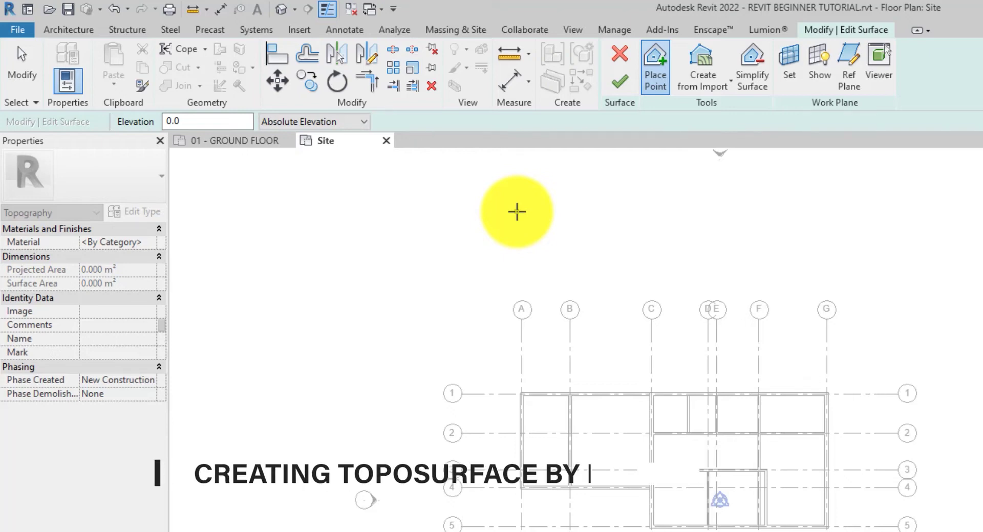
Step: Place a first surface point, then two points at 1200 elevation on the left
{"action": "left_click", "coordinate": [517, 212]}
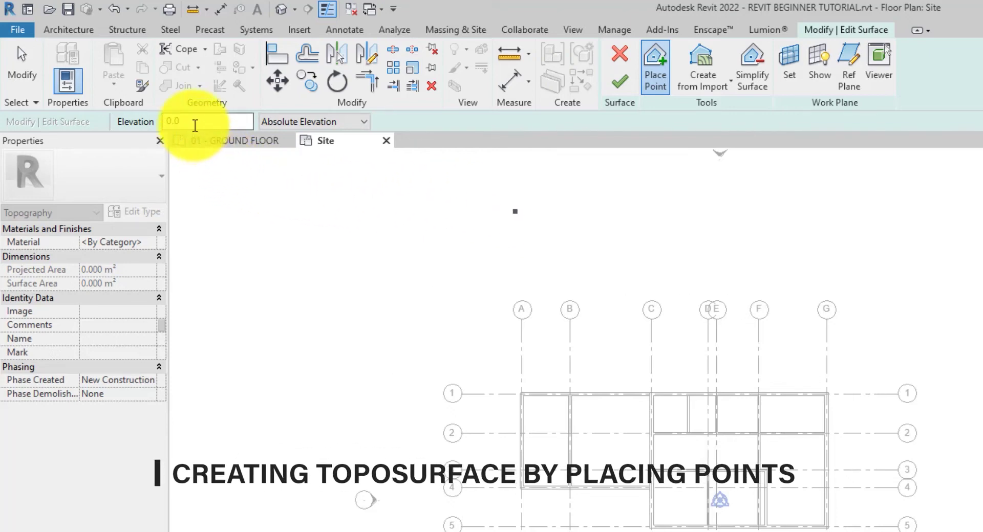
{"action": "double_click", "coordinate": [169, 115]}
{"action": "type", "text": "1200"}
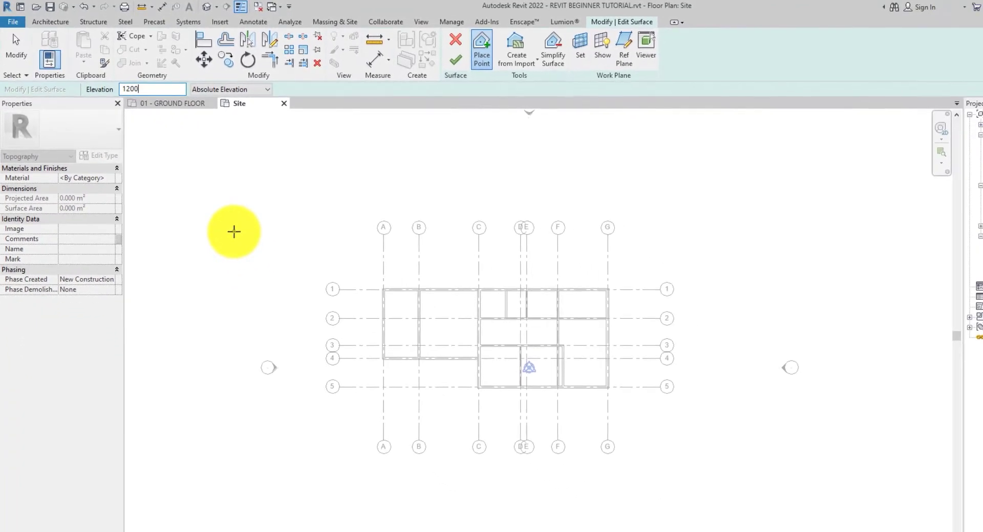
{"action": "left_click", "coordinate": [219, 233]}
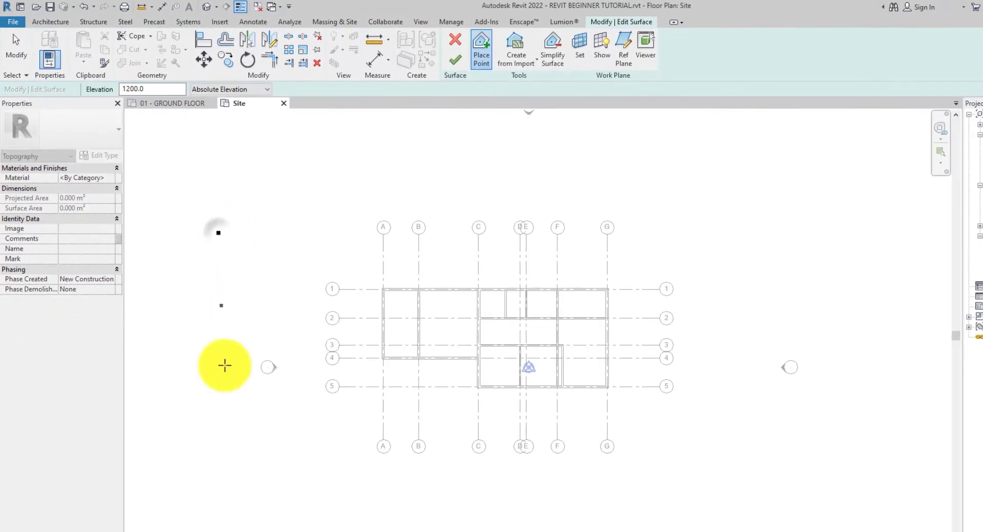
{"action": "left_click", "coordinate": [222, 446]}
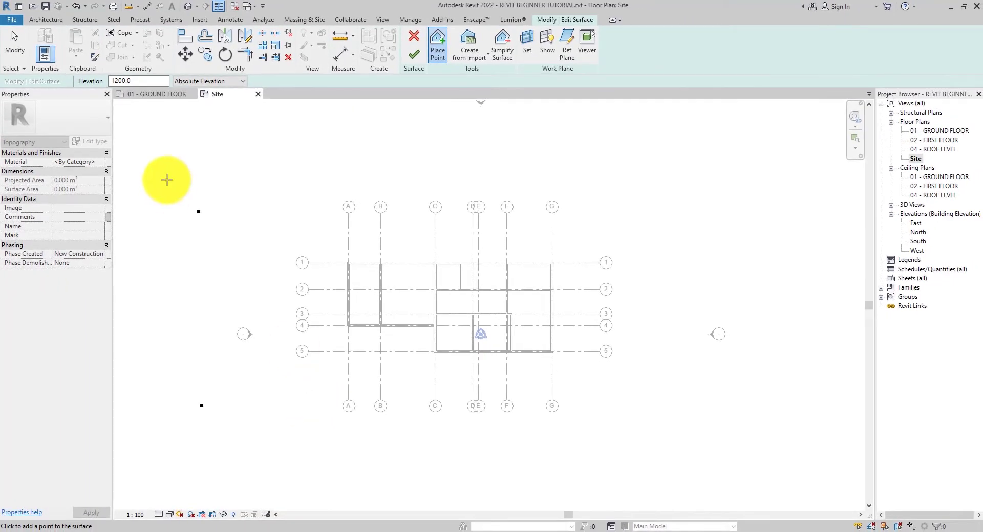
Step: Add two more points, then two points at 500 elevation along the middle
{"action": "left_click", "coordinate": [286, 211]}
{"action": "left_click", "coordinate": [283, 405]}
{"action": "double_click", "coordinate": [138, 80]}
{"action": "type", "text": "500"}
{"action": "left_click", "coordinate": [420, 212]}
{"action": "left_click", "coordinate": [423, 403]}
Step: Place the top-right and bottom-right corner points at 250 elevation and stop placing points
{"action": "double_click", "coordinate": [115, 81]}
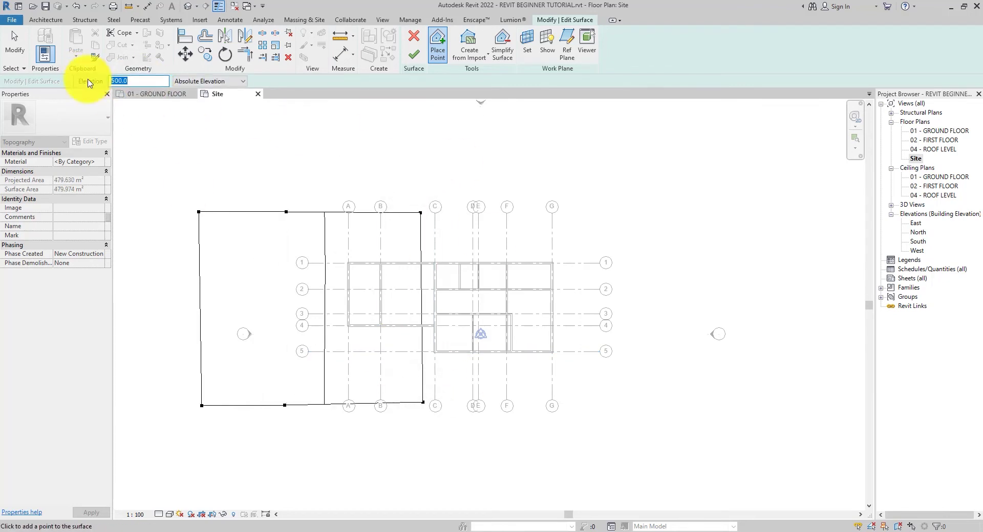
{"action": "type", "text": "250"}
{"action": "left_click", "coordinate": [615, 208]}
{"action": "left_click", "coordinate": [612, 396]}
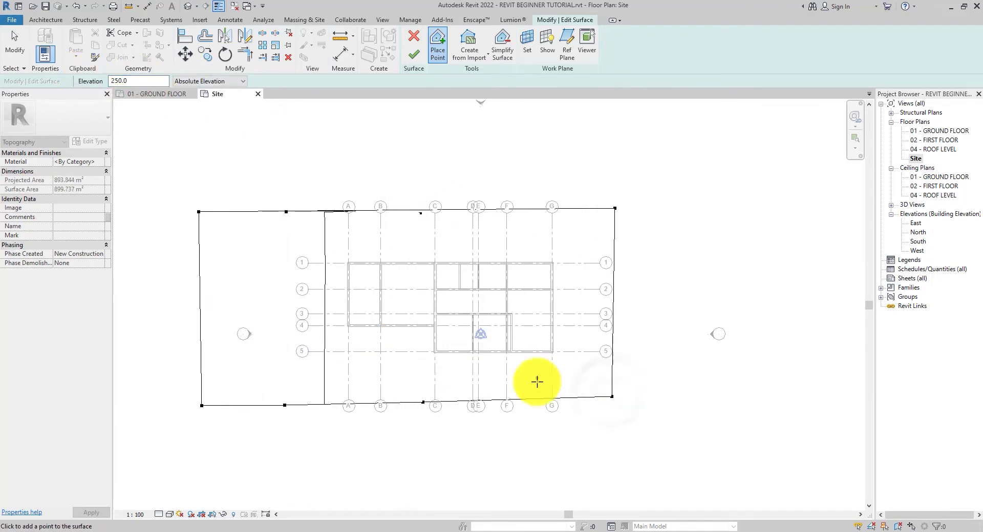
{"action": "left_click", "coordinate": [20, 59]}
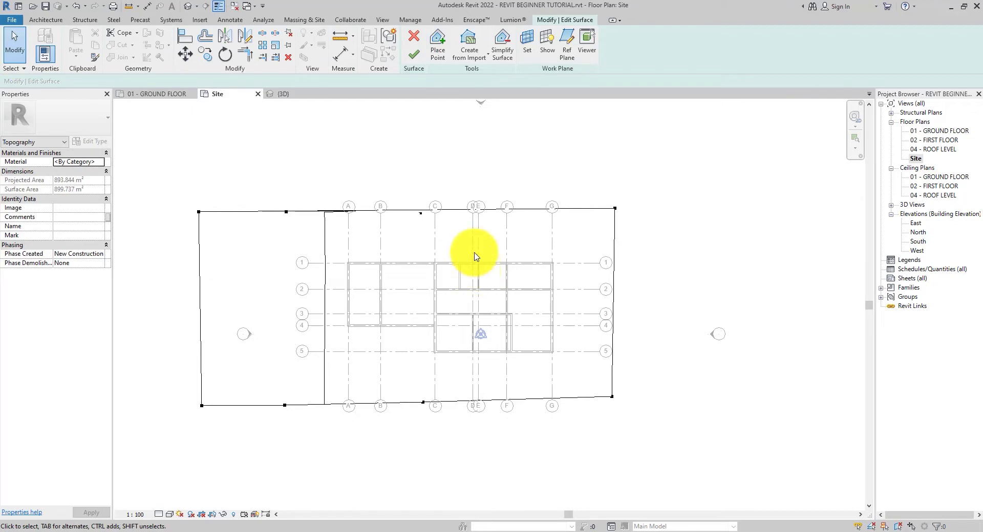
Step: Finish the toposurface and switch to the default 3D view
{"action": "left_click", "coordinate": [414, 54]}
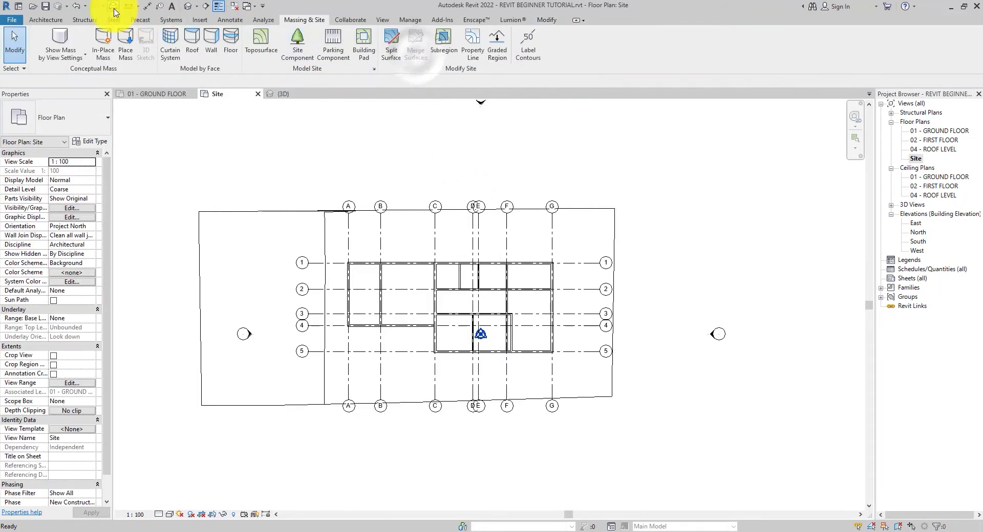
{"action": "left_click", "coordinate": [187, 6]}
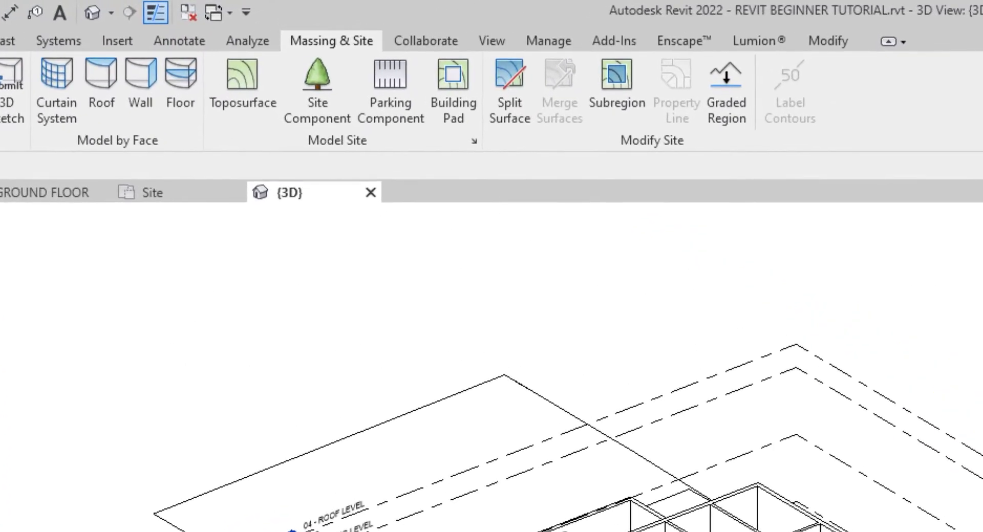
Step: Start a new building pad, Pad 1, on level 01 - GROUND FLOOR
{"action": "left_click", "coordinate": [452, 87]}
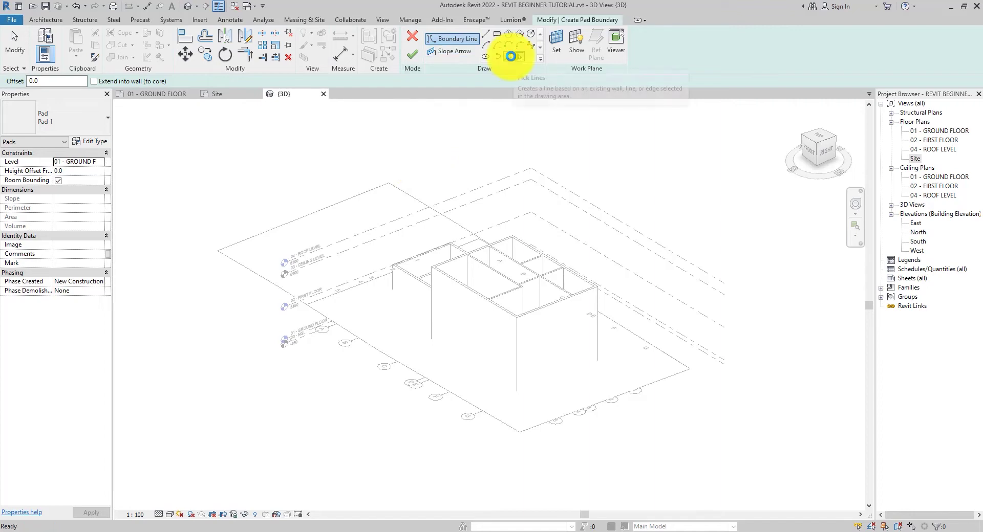
Step: Pick the front and right walls' bottom edges as pad boundary lines
{"action": "left_click", "coordinate": [510, 56]}
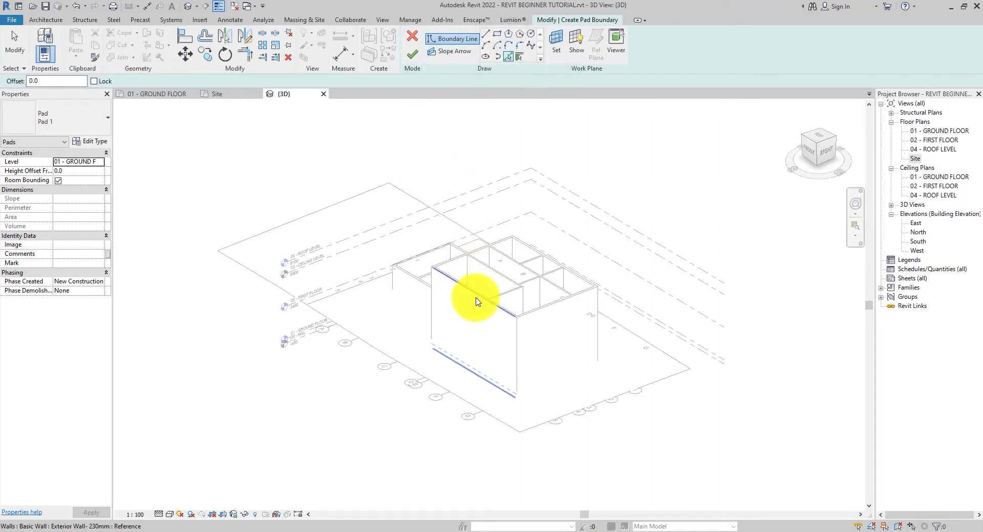
{"action": "left_click", "coordinate": [478, 303]}
{"action": "left_click", "coordinate": [579, 318]}
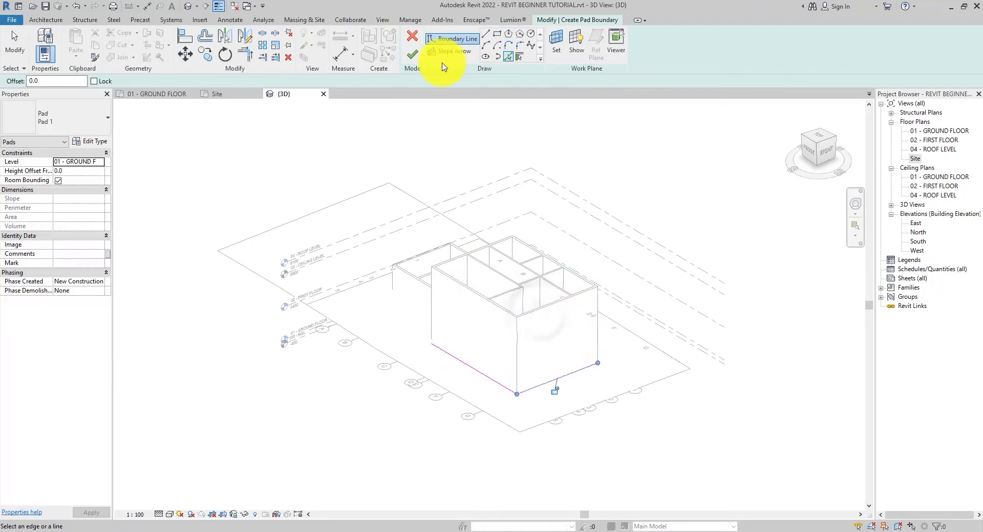
Step: Attempt to finish the pad, dismiss the closed-loop error, and keep the sketch
{"action": "left_click", "coordinate": [412, 54]}
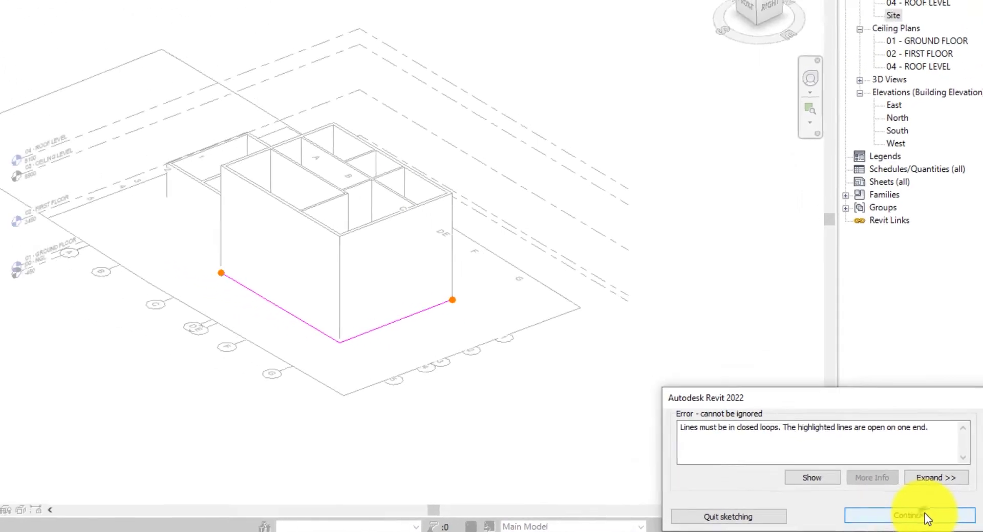
{"action": "left_click", "coordinate": [925, 518]}
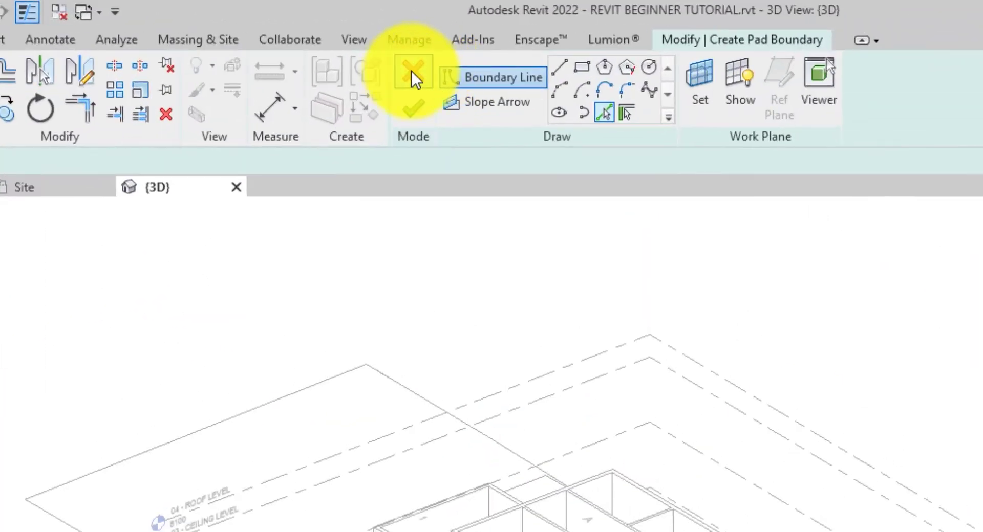
{"action": "left_click", "coordinate": [405, 56]}
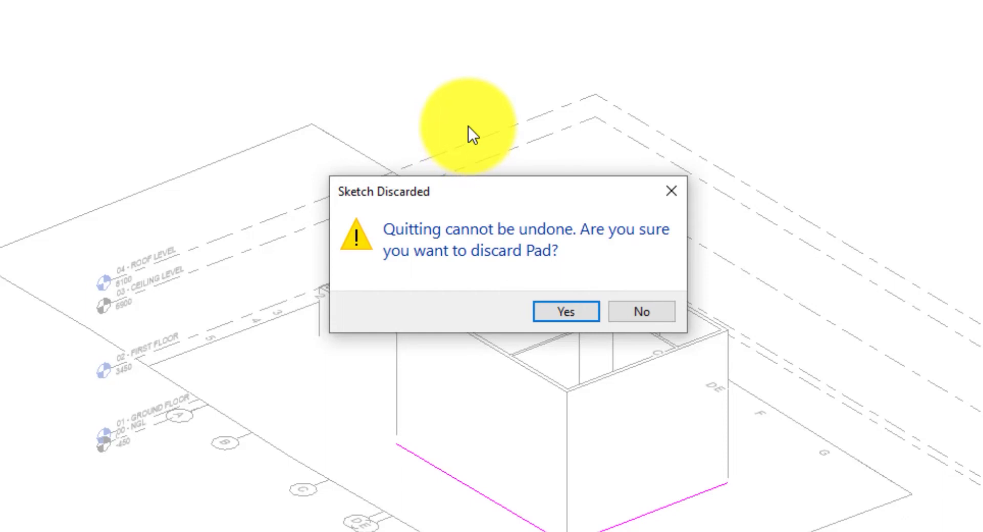
{"action": "left_click", "coordinate": [536, 316]}
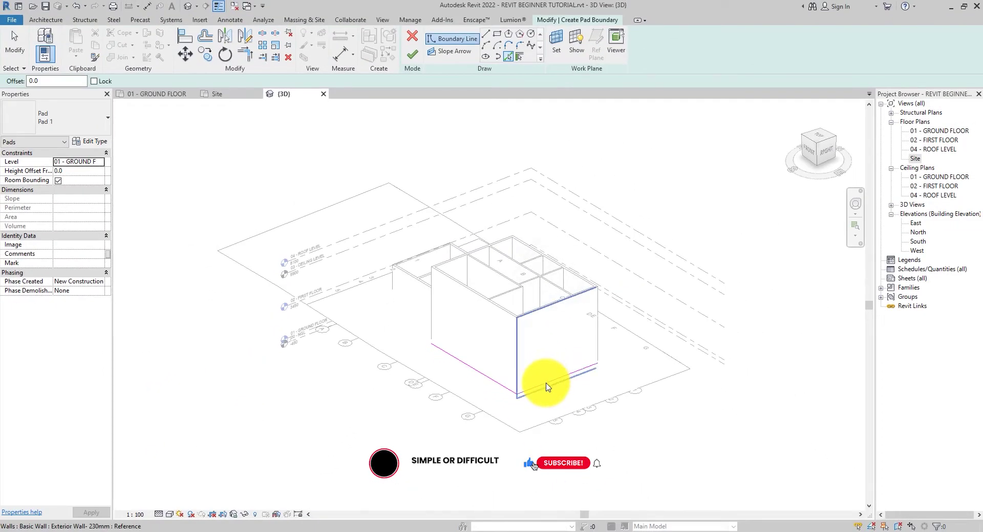
Step: Delete the picked edge lines and pick the connected exterior wall chain as the boundary instead
{"action": "key", "text": "Escape"}
{"action": "left_click", "coordinate": [545, 389]}
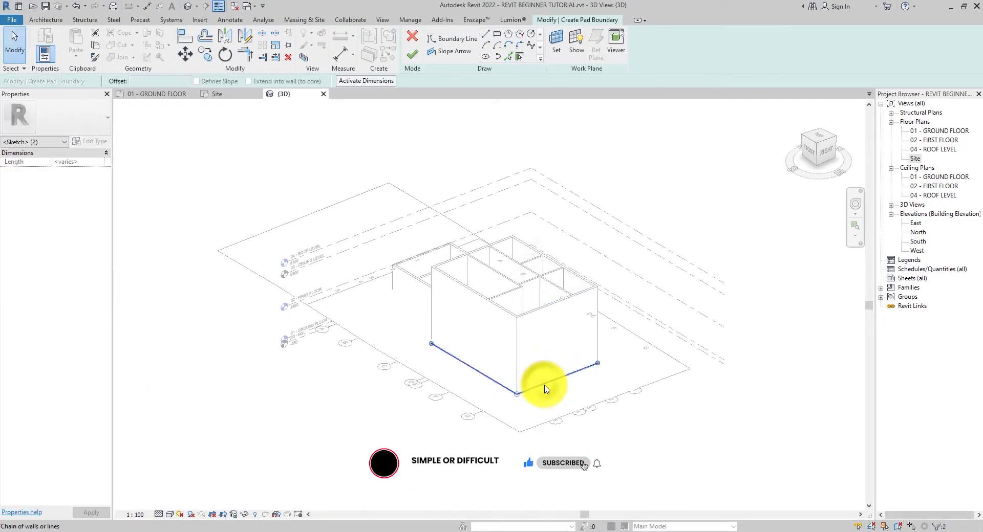
{"action": "key", "text": "Delete"}
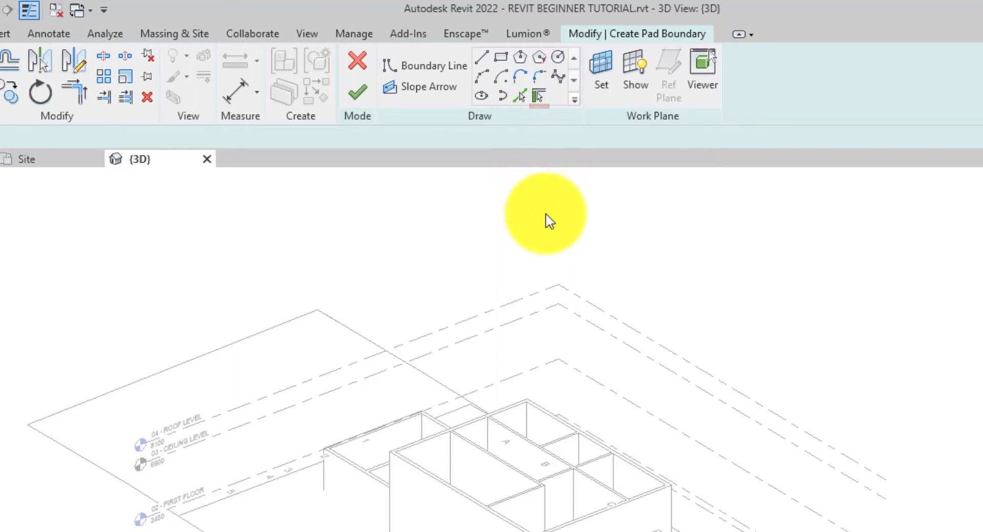
{"action": "left_click", "coordinate": [537, 96]}
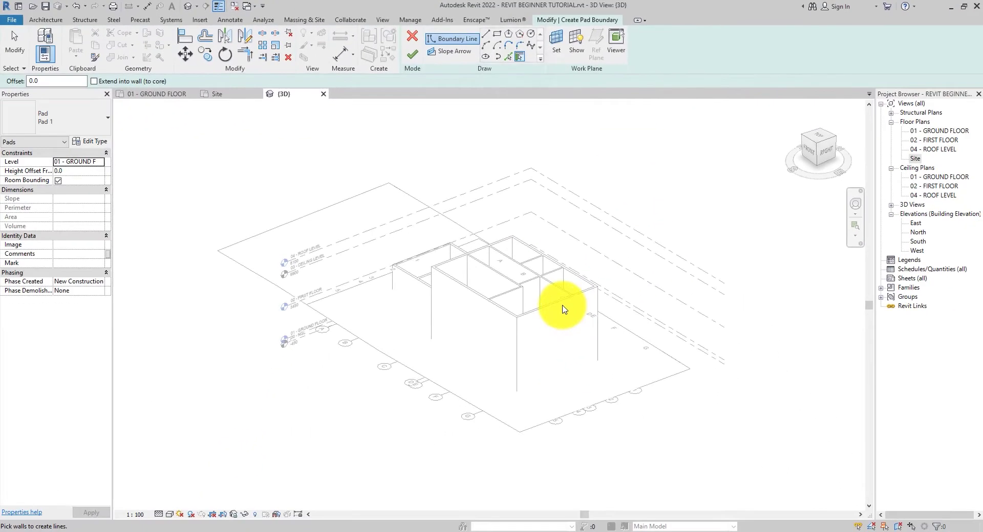
{"action": "key", "text": "Tab"}
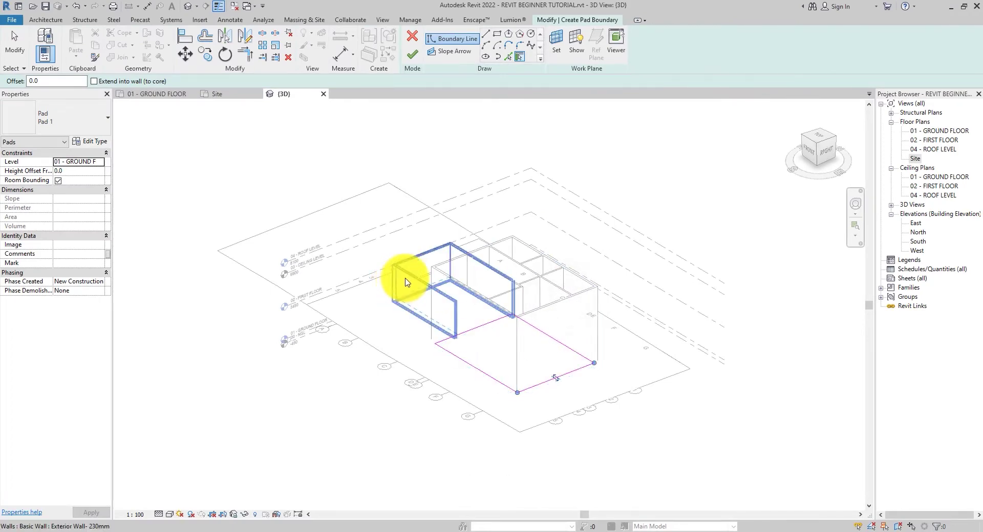
{"action": "left_click", "coordinate": [407, 283]}
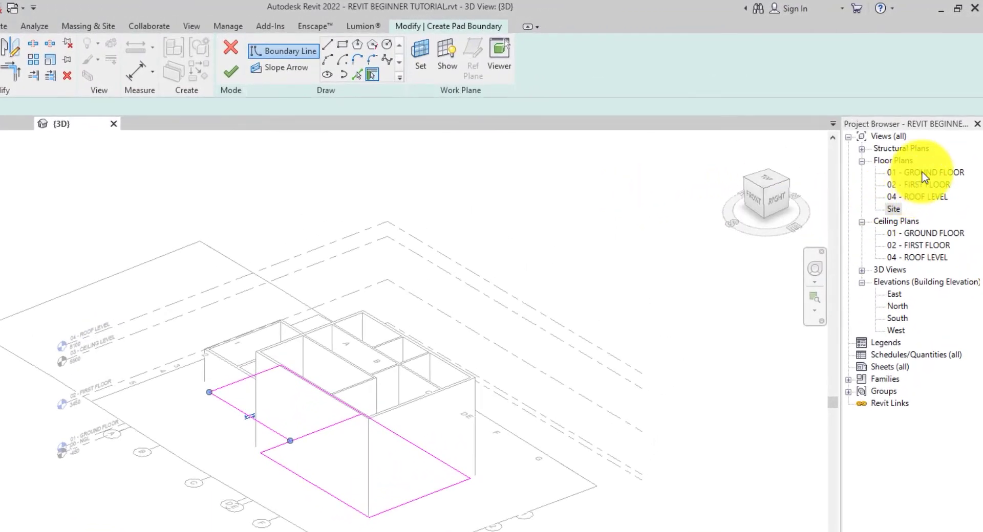
Step: Open the 01 - GROUND FLOOR plan and zoom into the pad sketch's top-left corner
{"action": "left_click", "coordinate": [924, 172]}
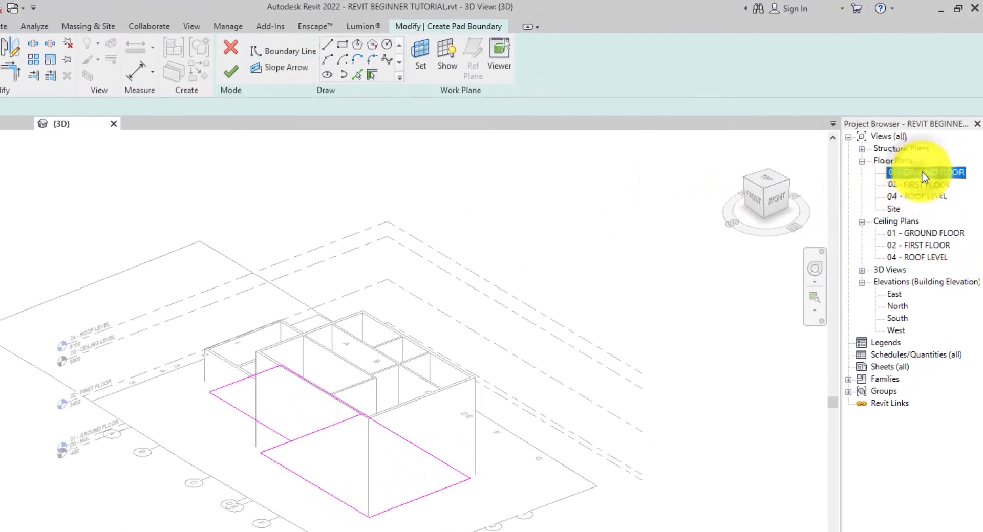
{"action": "double_click", "coordinate": [924, 173]}
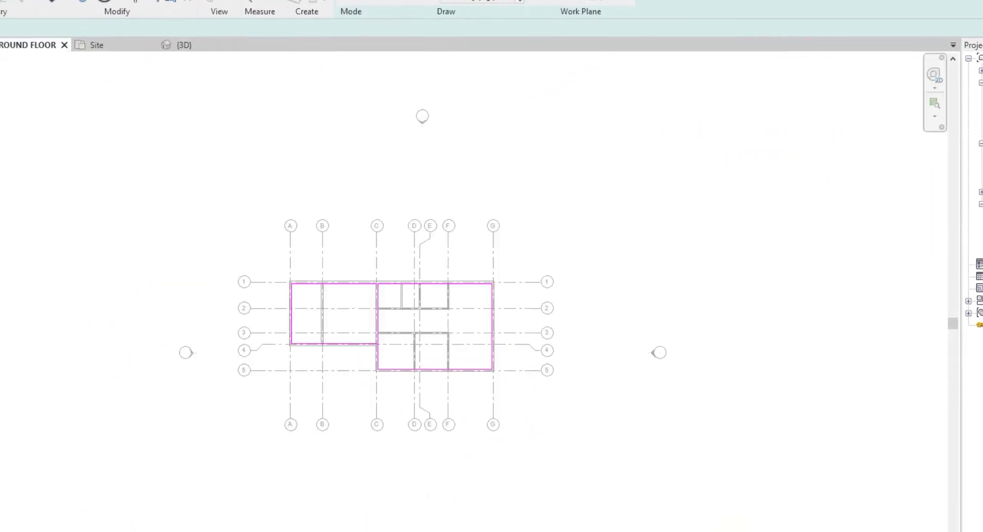
{"action": "scroll", "coordinate": [439, 298], "scroll_direction": "up", "scroll_amount": 2}
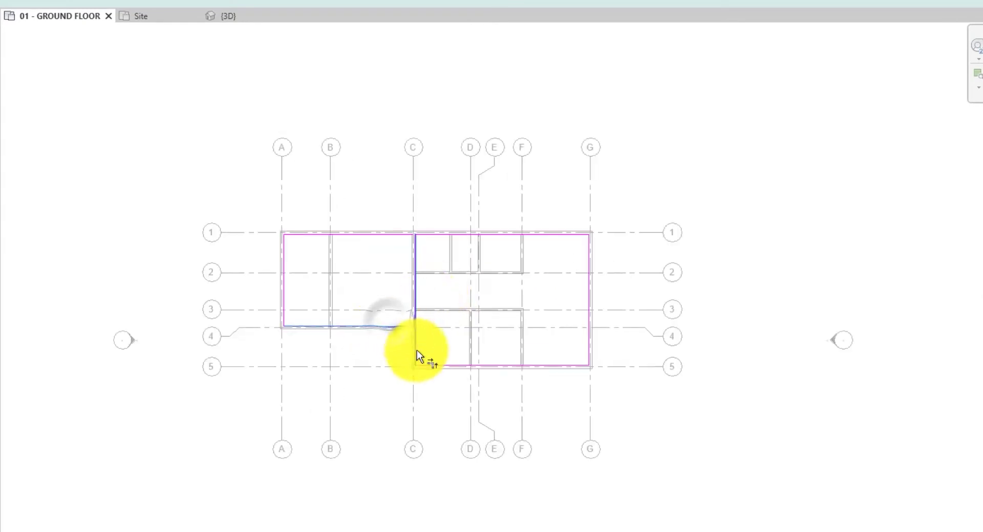
{"action": "scroll", "coordinate": [424, 256], "scroll_direction": "up", "scroll_amount": 2}
{"action": "scroll", "coordinate": [401, 236], "scroll_direction": "up", "scroll_amount": 1}
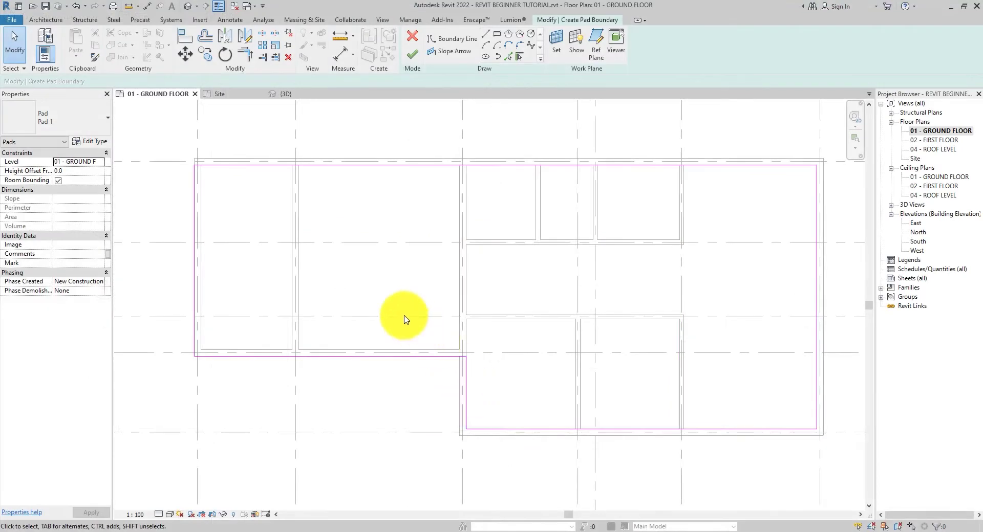
{"action": "scroll", "coordinate": [186, 175], "scroll_direction": "up", "scroll_amount": 2}
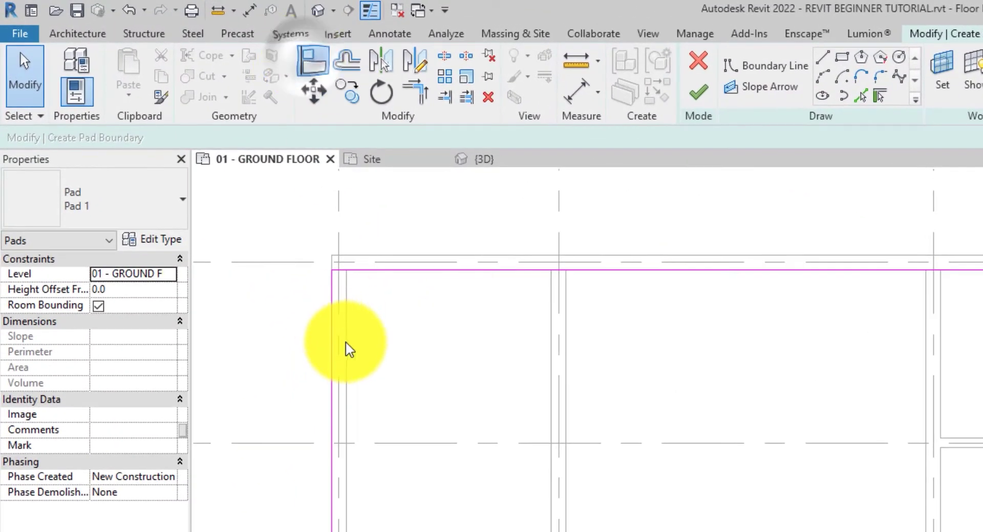
Step: Align the pad sketch's left and bottom lines to the wall faces and finish Pad 1
{"action": "left_click", "coordinate": [245, 73]}
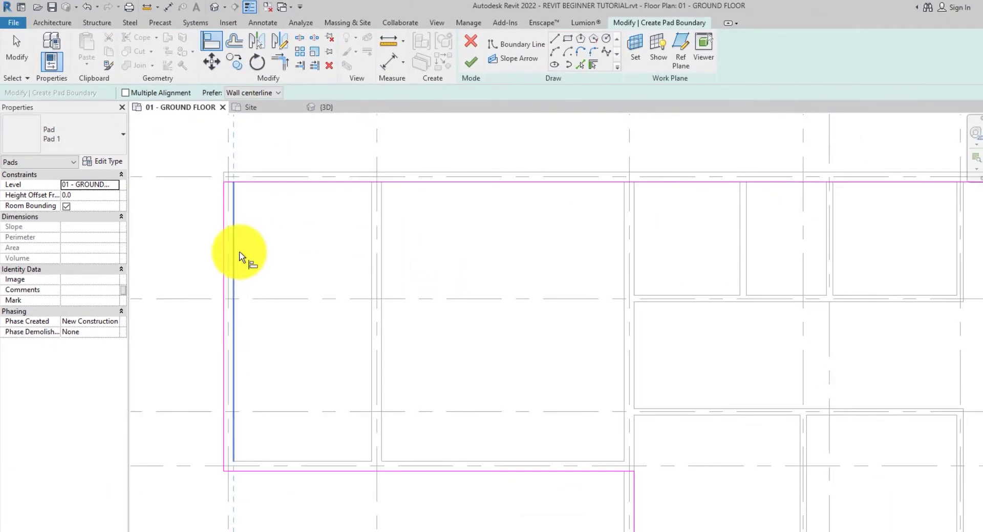
{"action": "left_click", "coordinate": [240, 256]}
{"action": "left_click", "coordinate": [225, 257]}
{"action": "left_click", "coordinate": [313, 461]}
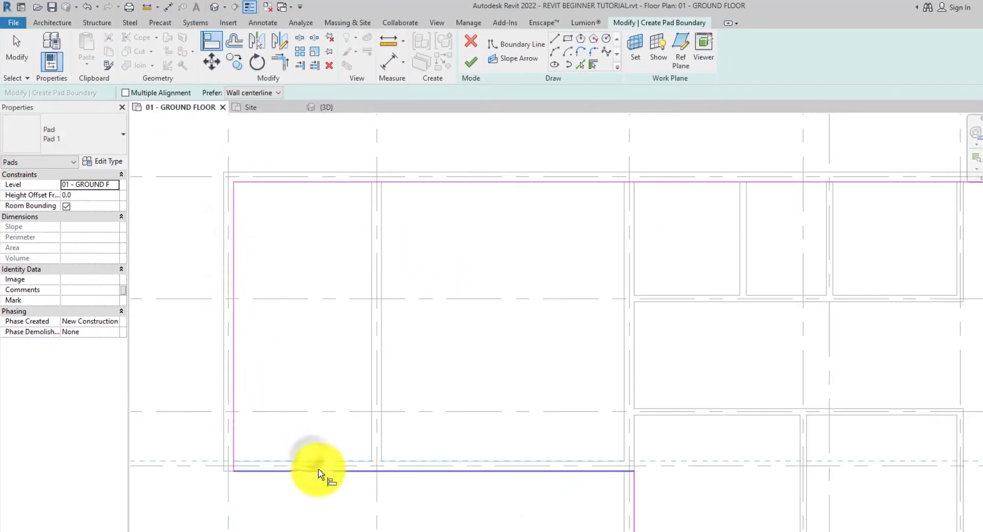
{"action": "left_click", "coordinate": [319, 471]}
{"action": "scroll", "coordinate": [361, 256], "scroll_direction": "down", "scroll_amount": 2}
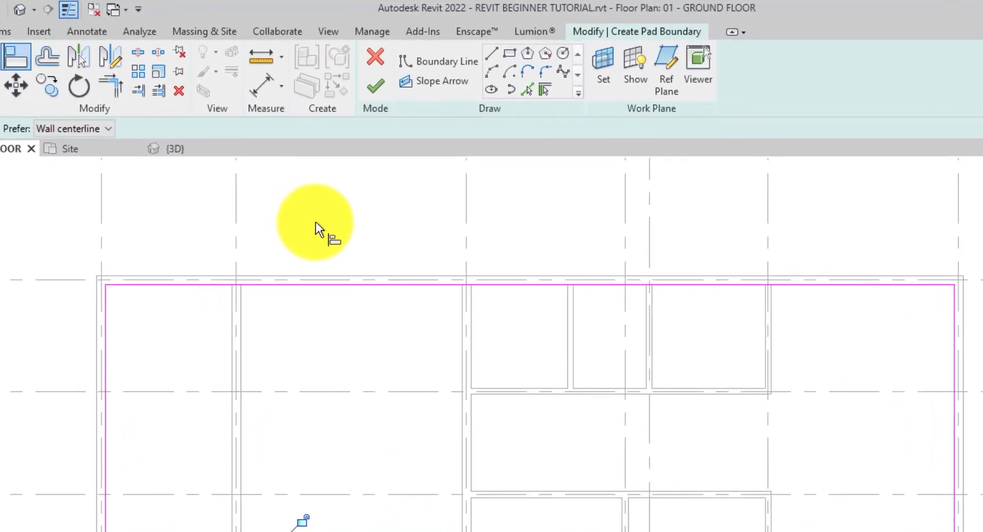
{"action": "left_click", "coordinate": [376, 86]}
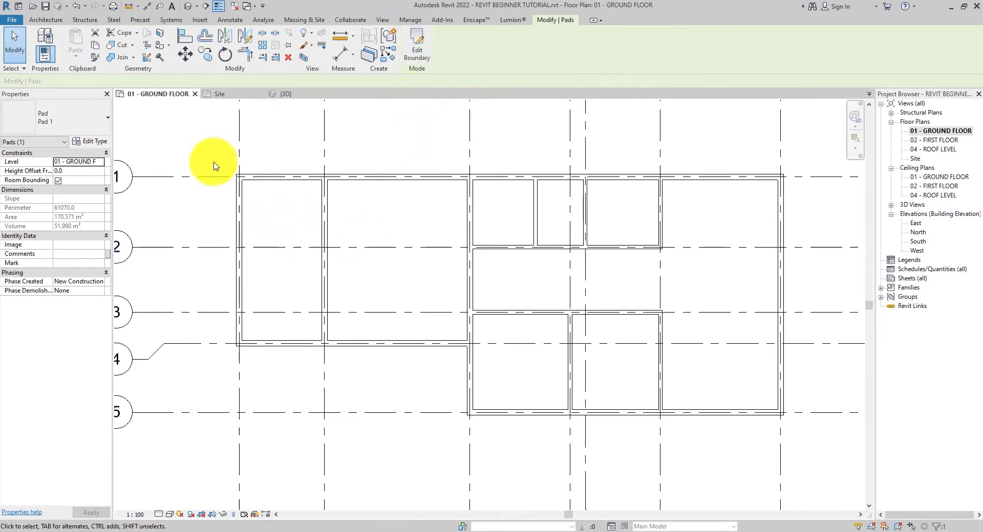
Step: Return to the default 3D view and zoom out slightly to see the pad
{"action": "left_click", "coordinate": [189, 7]}
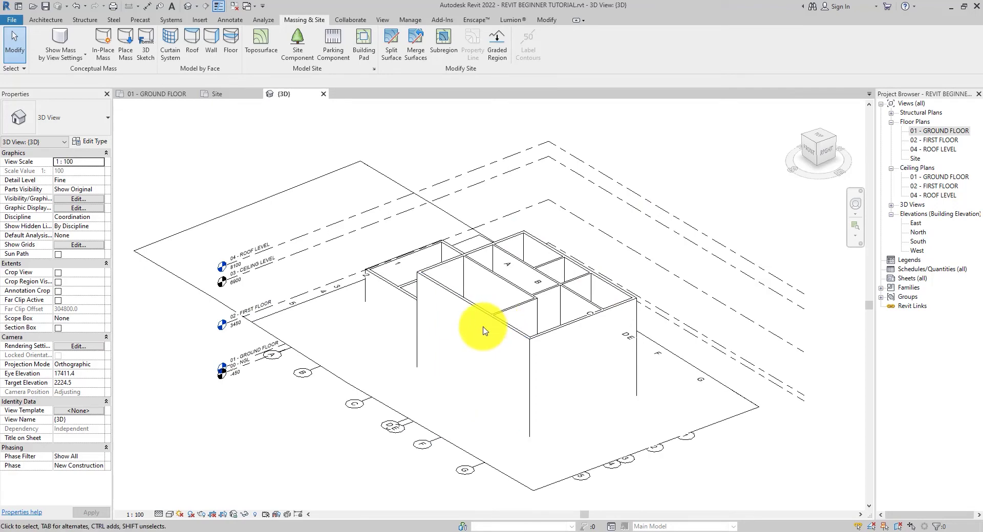
{"action": "scroll", "coordinate": [483, 330], "scroll_direction": "down", "scroll_amount": 1}
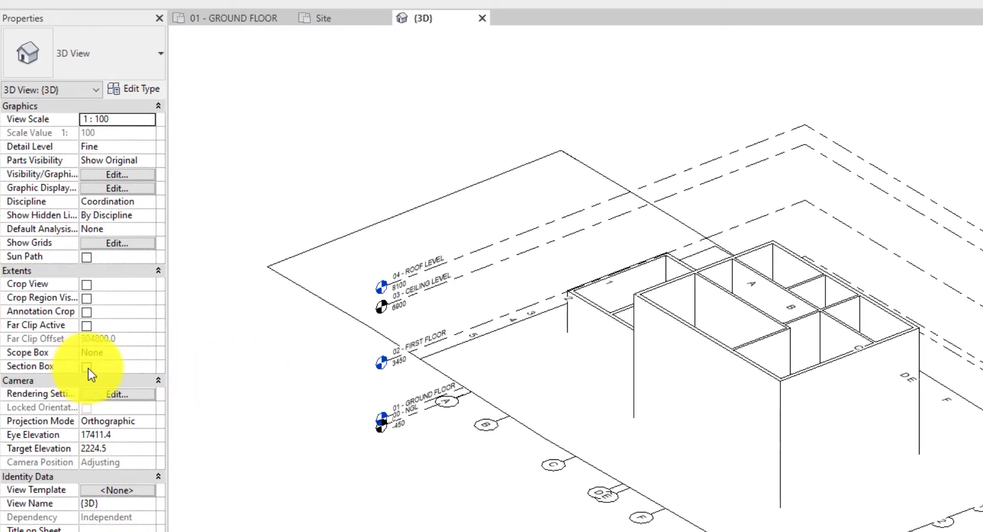
Step: Enable the Section Box for the 3D view and select it
{"action": "left_click", "coordinate": [87, 367]}
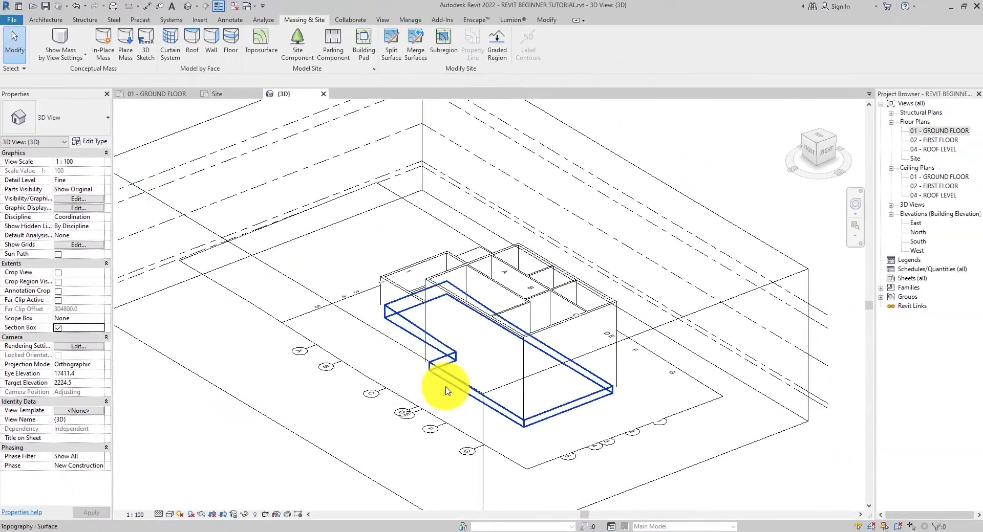
{"action": "scroll", "coordinate": [445, 388], "scroll_direction": "down", "scroll_amount": 4}
{"action": "left_click", "coordinate": [404, 171]}
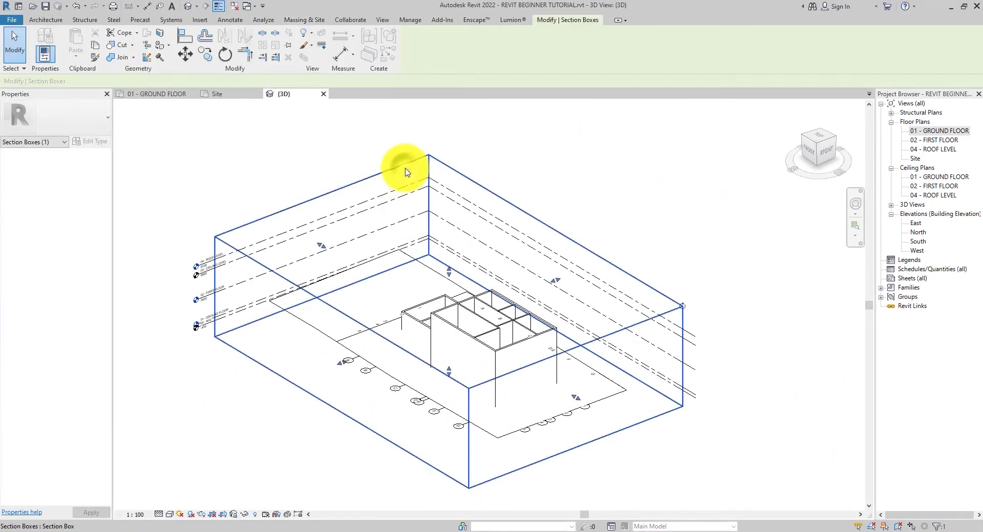
{"action": "scroll", "coordinate": [348, 355], "scroll_direction": "up", "scroll_amount": 1}
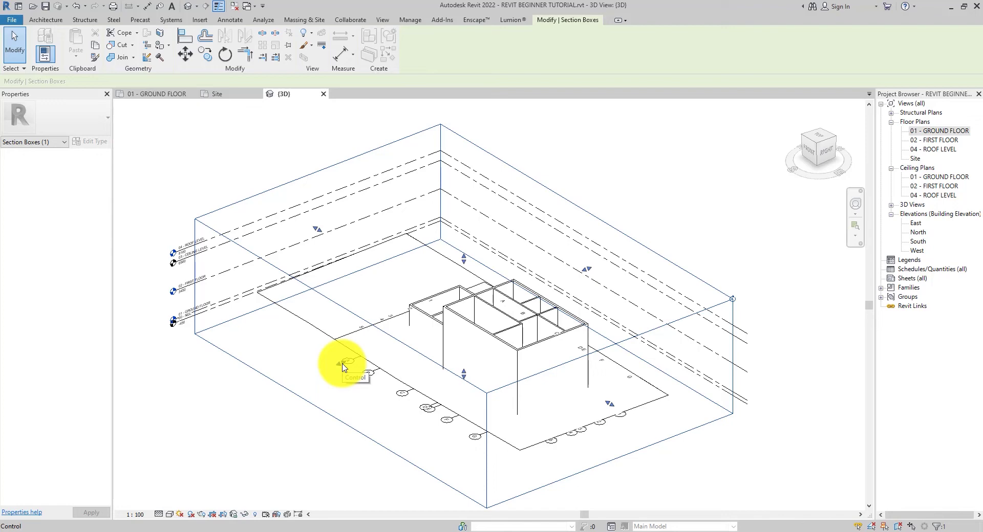
Step: Drag the section box's front, sides and back tight around the site, with its top above the roof
{"action": "left_click_drag", "start_coordinate": [342, 365], "coordinate": [403, 339]}
{"action": "left_click_drag", "start_coordinate": [640, 392], "coordinate": [604, 363]}
{"action": "left_click_drag", "start_coordinate": [347, 214], "coordinate": [406, 257]}
{"action": "left_click_drag", "start_coordinate": [574, 266], "coordinate": [578, 307]}
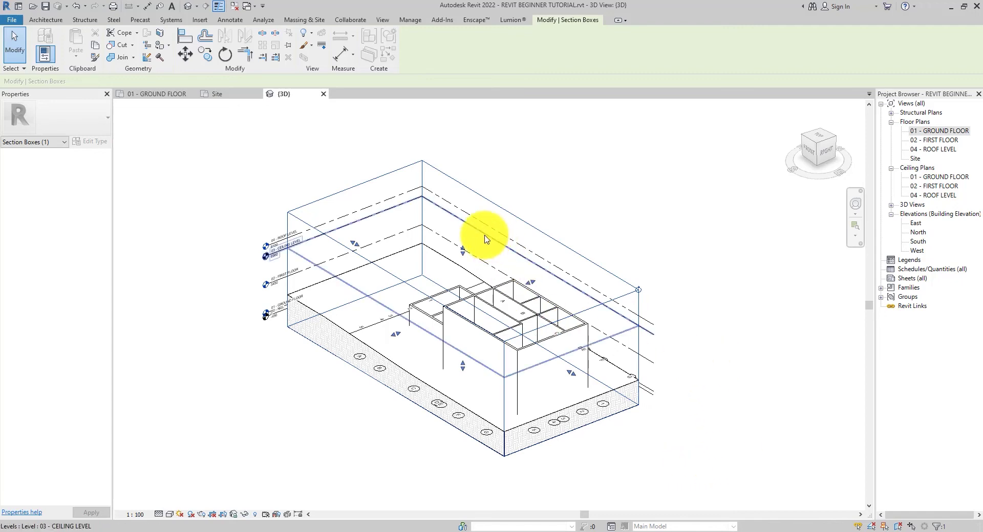
{"action": "left_click_drag", "start_coordinate": [463, 251], "coordinate": [478, 228]}
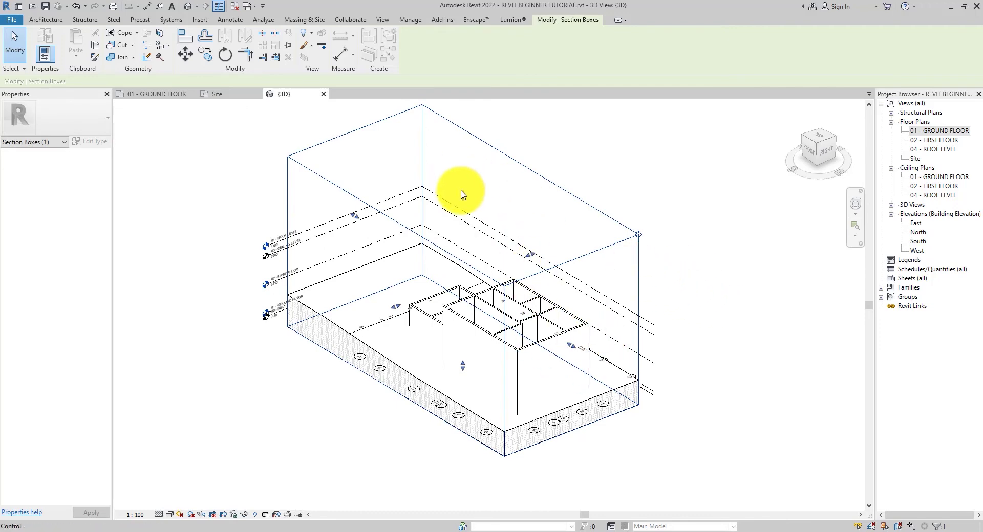
{"action": "left_click_drag", "start_coordinate": [451, 192], "coordinate": [690, 236]}
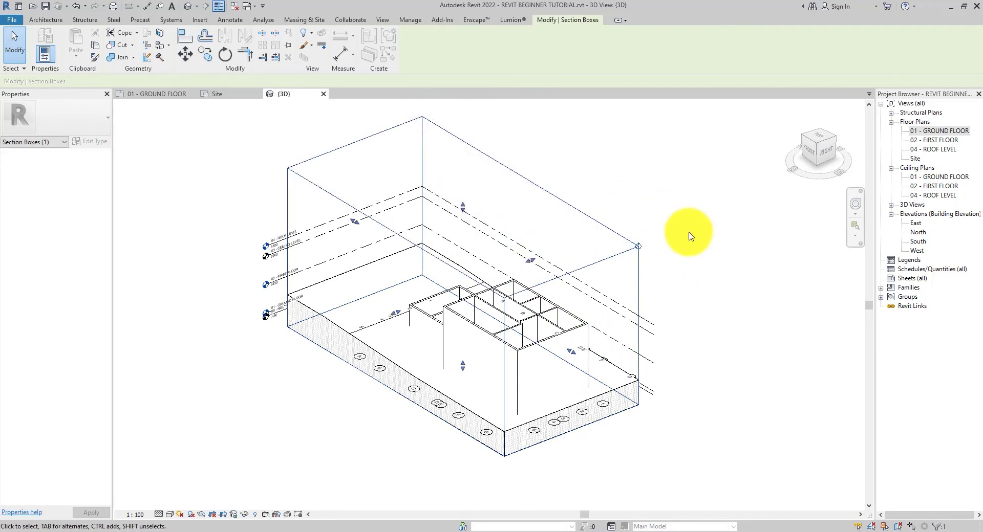
{"action": "left_click", "coordinate": [689, 235]}
{"action": "left_click", "coordinate": [599, 265]}
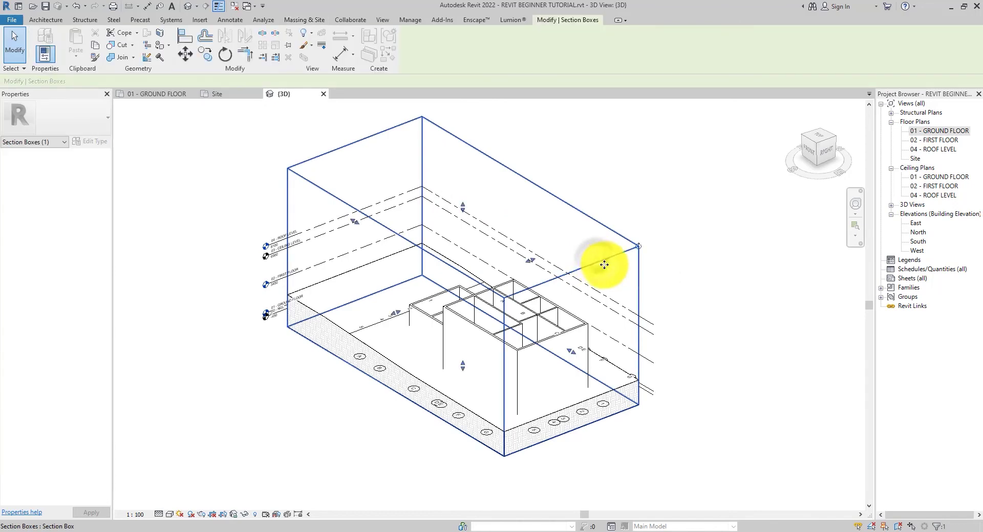
Step: Hide the section box frame in this view, keeping the model cropped
{"action": "right_click", "coordinate": [616, 257]}
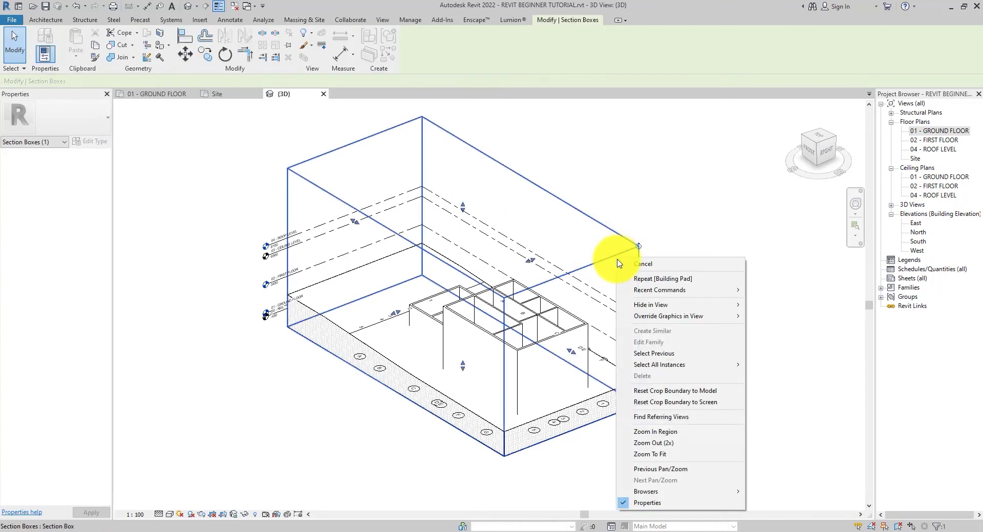
{"action": "mouse_move", "coordinate": [622, 307]}
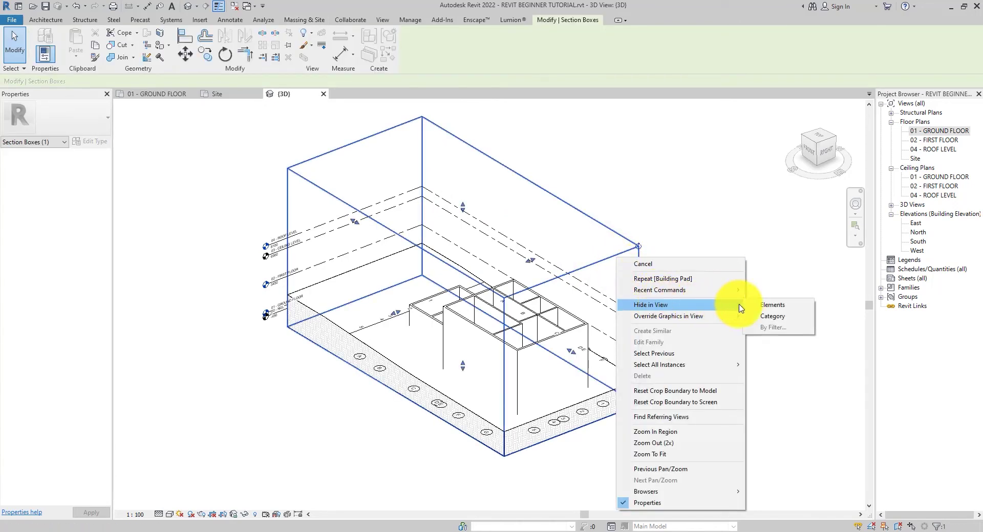
{"action": "left_click", "coordinate": [763, 305]}
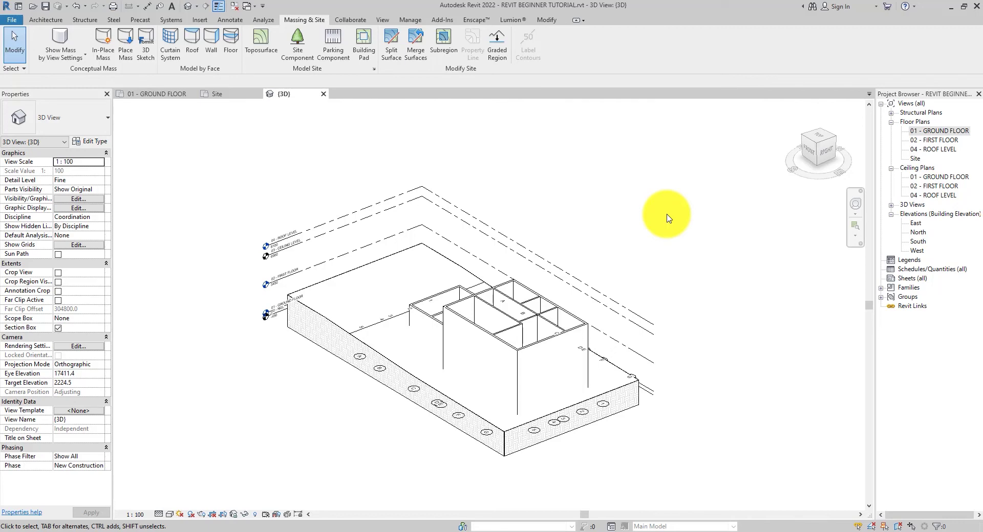
Step: Assign the Grass material to the toposurface, found by searching 'gr' in the Material Browser
{"action": "left_click", "coordinate": [410, 258]}
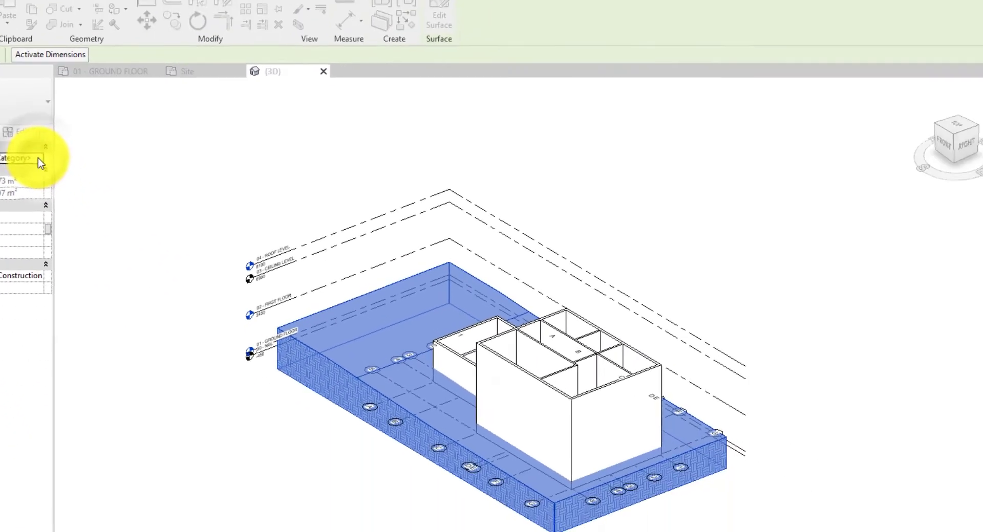
{"action": "left_click", "coordinate": [38, 158]}
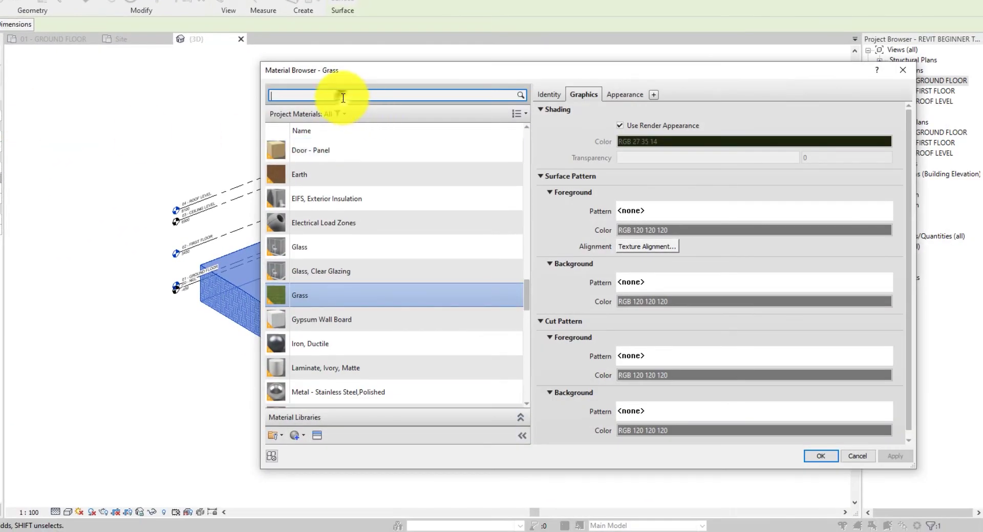
{"action": "type", "text": "grass"}
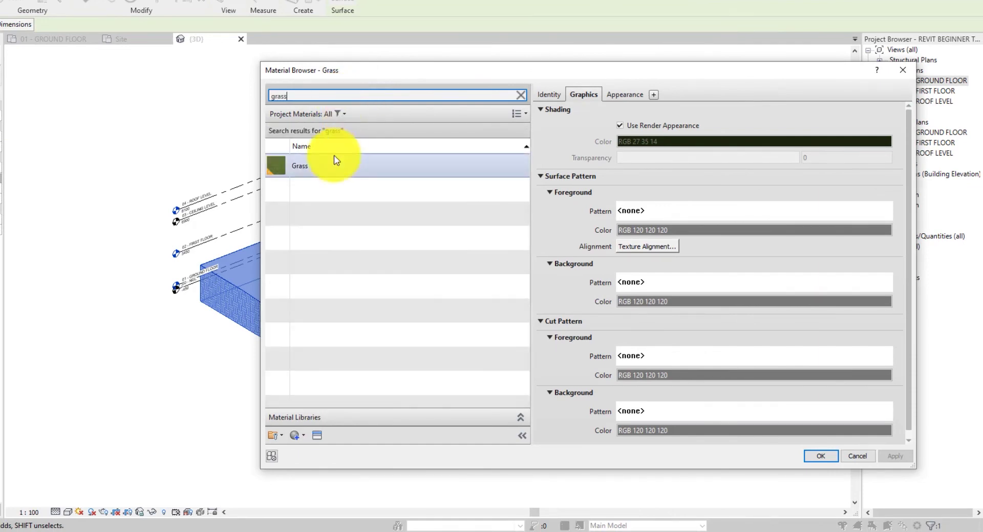
{"action": "left_click", "coordinate": [325, 161]}
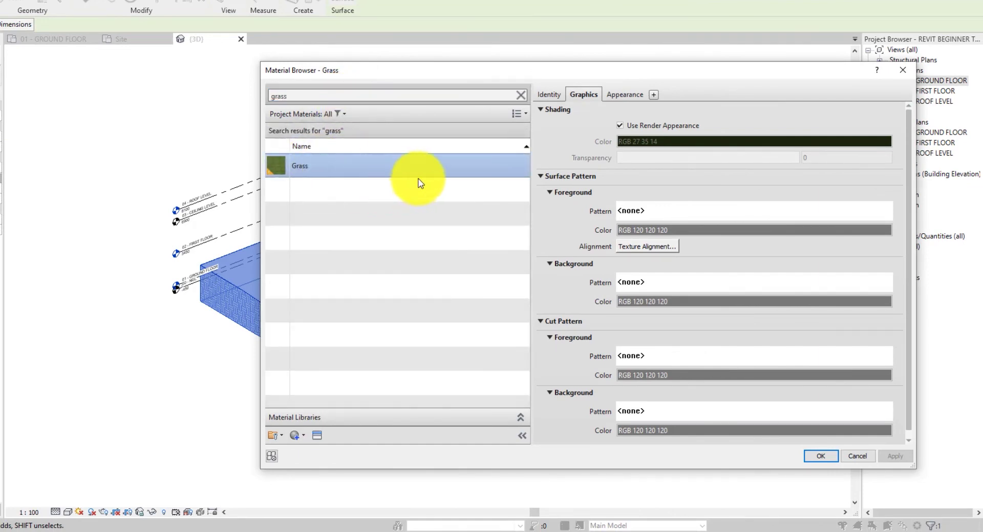
{"action": "left_click", "coordinate": [817, 457]}
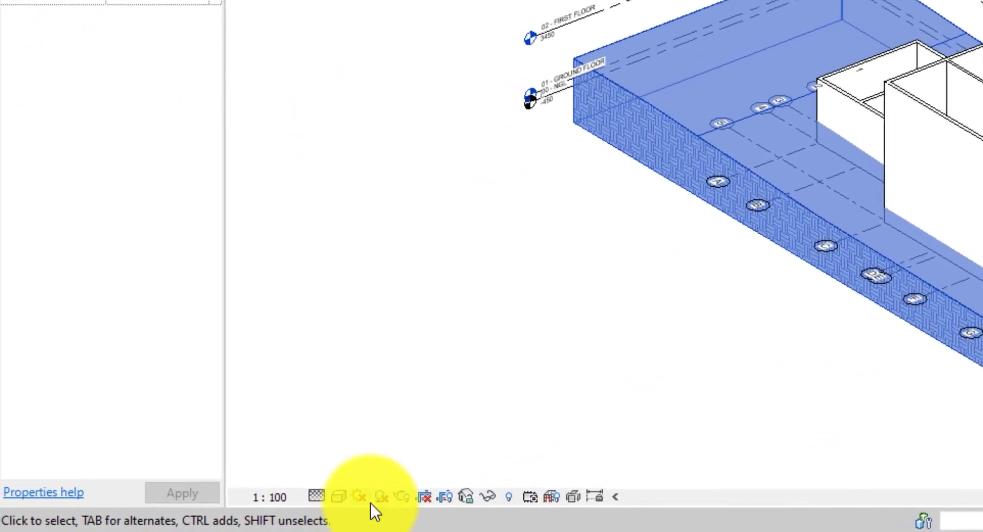
Step: Set the 3D view's visual style to Realistic and clear the toposurface selection
{"action": "left_click", "coordinate": [339, 497]}
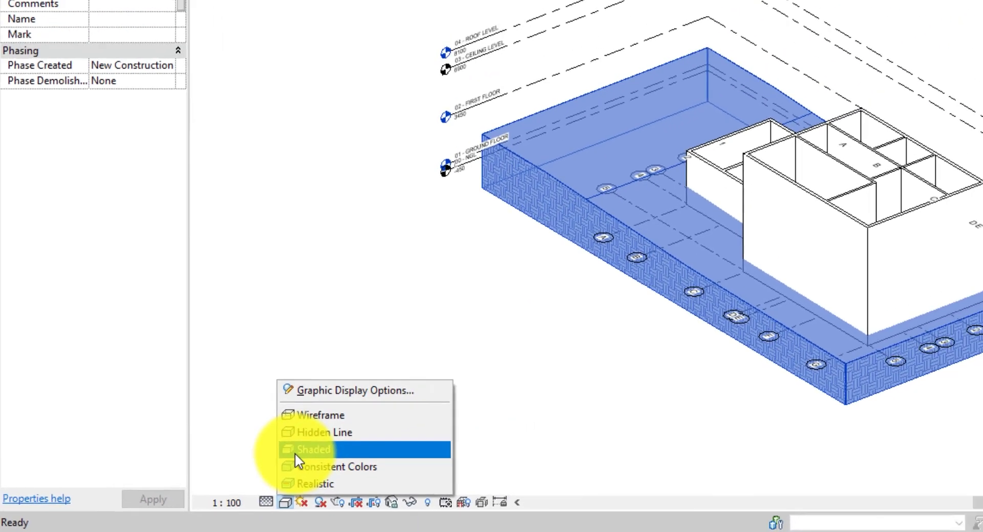
{"action": "left_click", "coordinate": [358, 433]}
{"action": "left_click", "coordinate": [227, 380]}
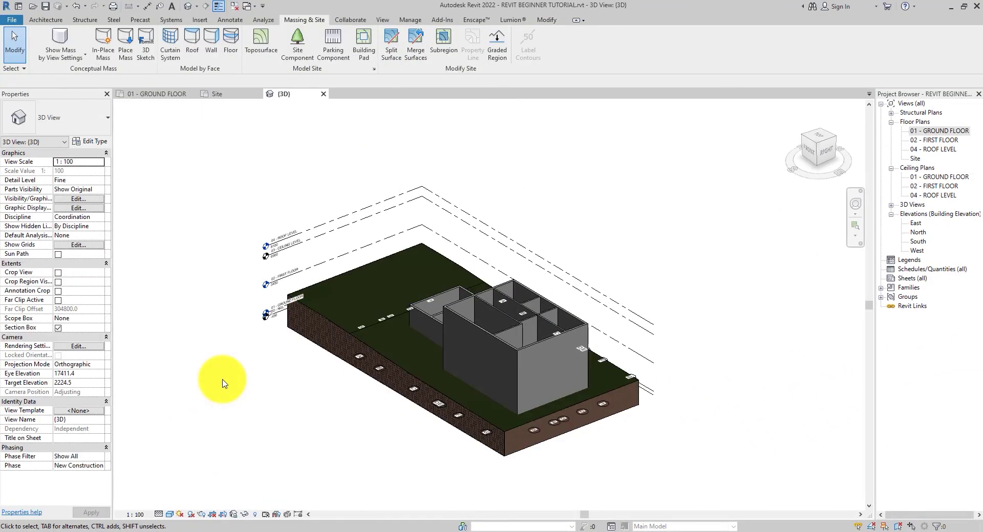